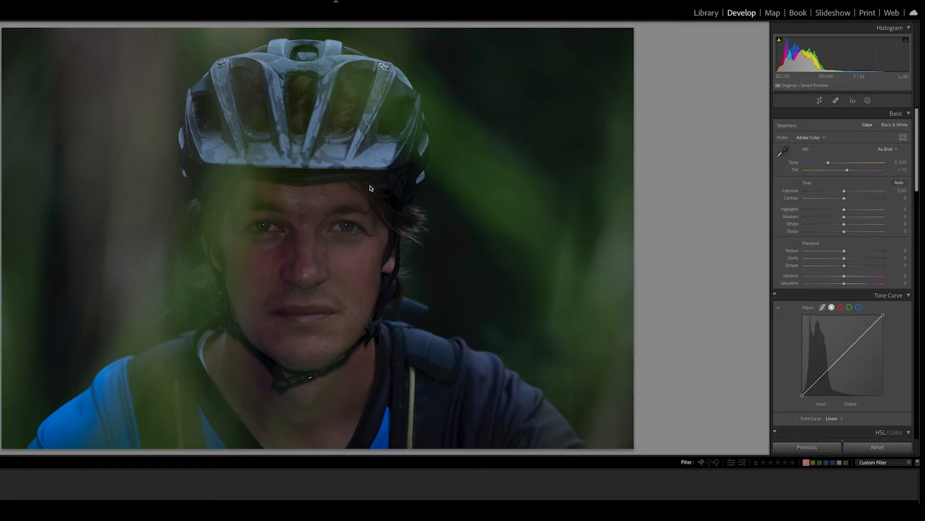
Auto-tone the photo and refine it with Exposure +0.80, Contrast +24, Blacks −39, Clarity −6 and Dehaze +5.
left_click(900, 182)
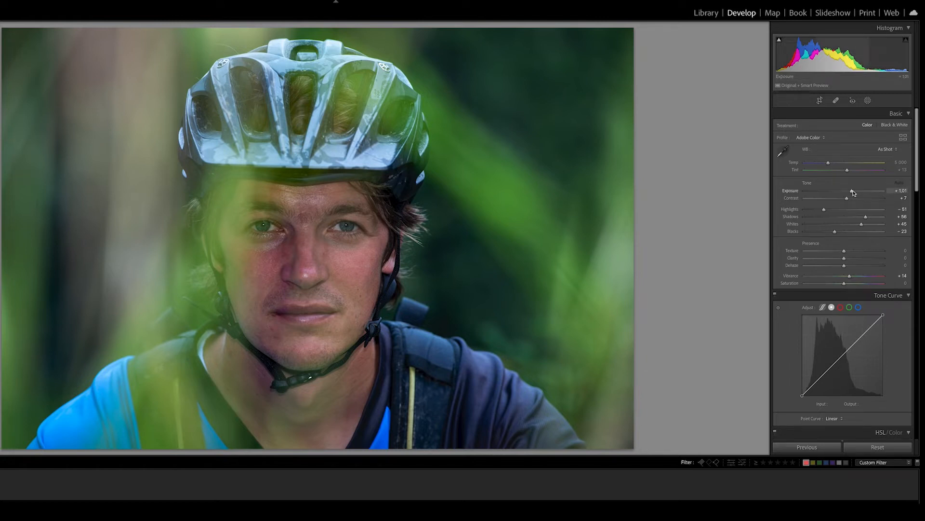
left_click_drag(853, 193, 852, 192)
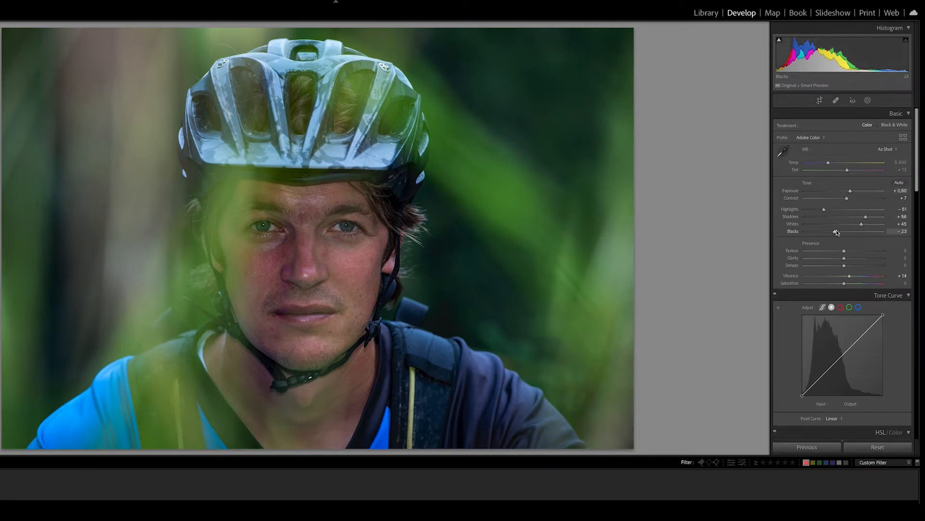
left_click_drag(837, 233, 830, 233)
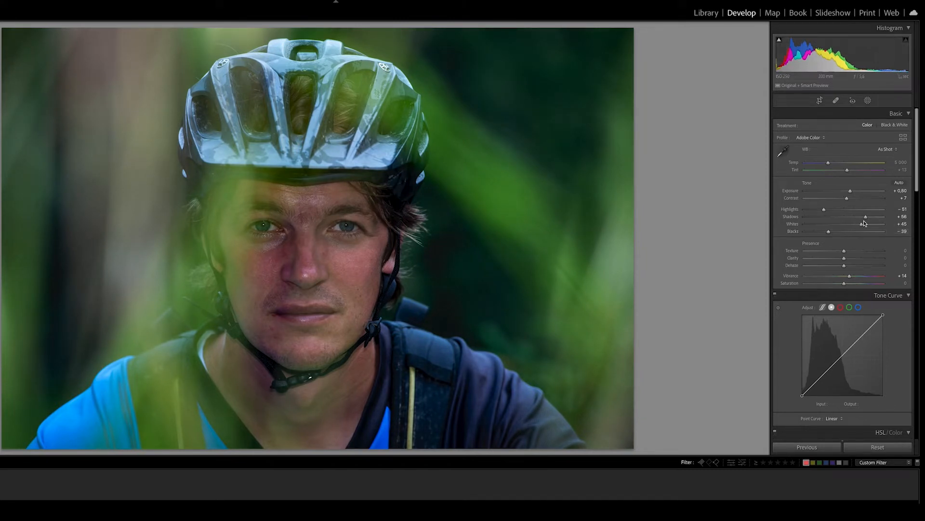
left_click_drag(848, 199, 854, 199)
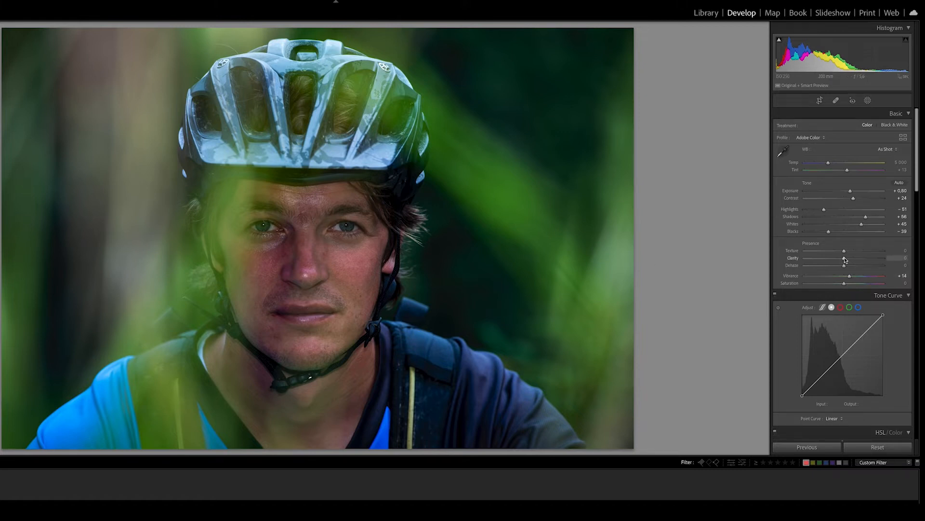
left_click_drag(845, 259, 841, 261)
left_click_drag(845, 267, 846, 267)
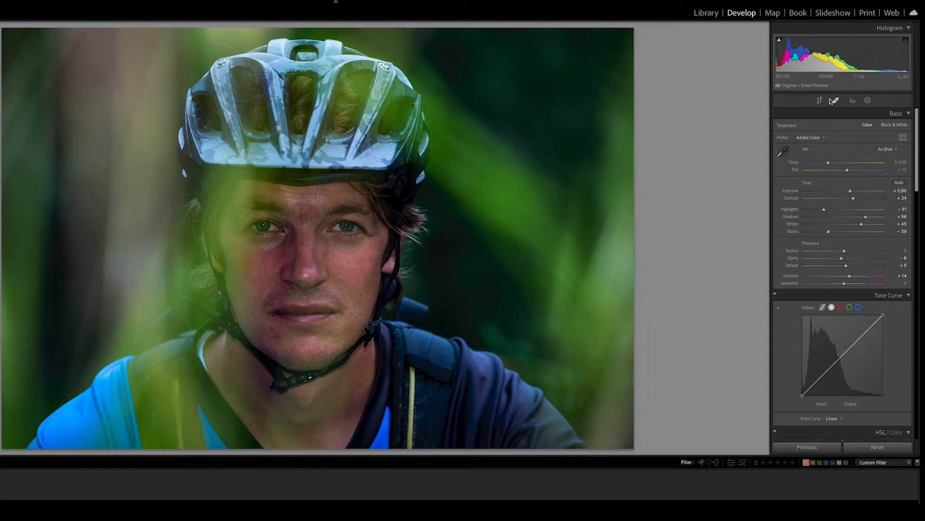
Add a separate small radial gradient mask over each of the cyclist's eyes.
left_click(868, 100)
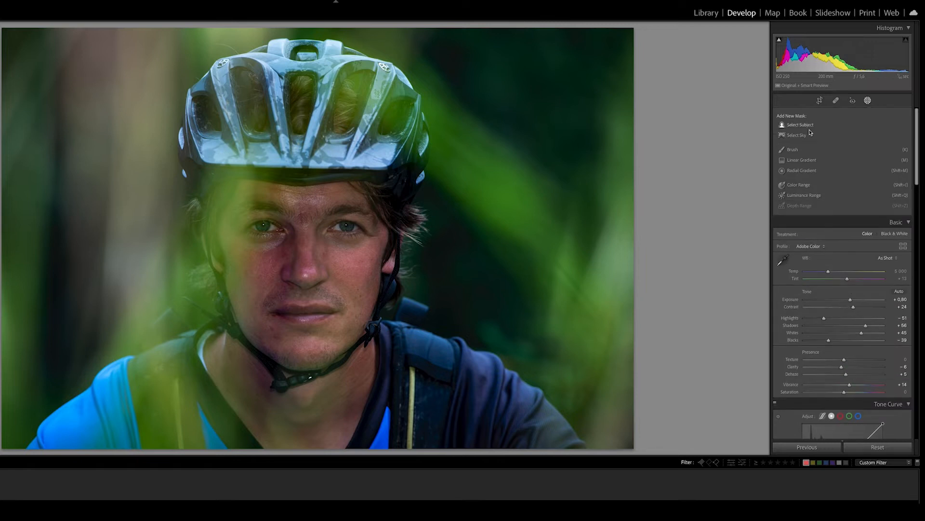
left_click(783, 172)
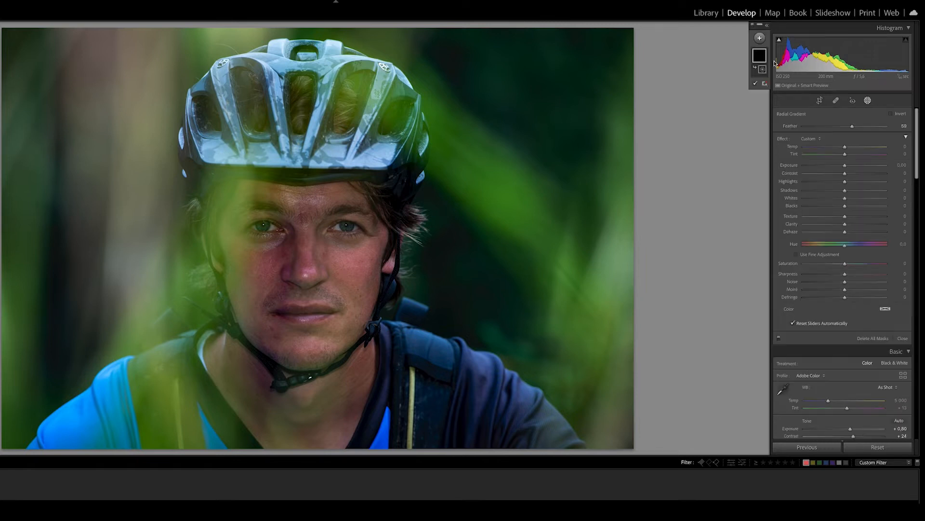
left_click_drag(332, 224, 346, 228)
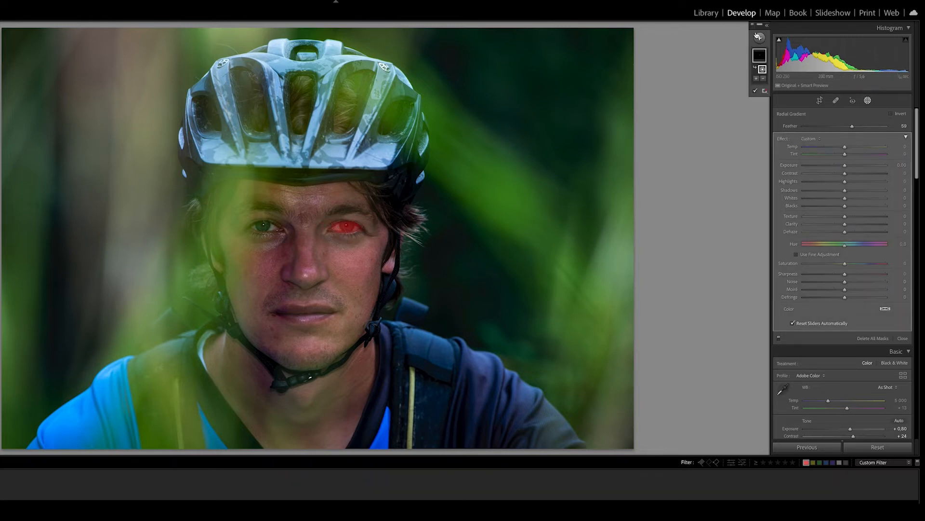
left_click(760, 38)
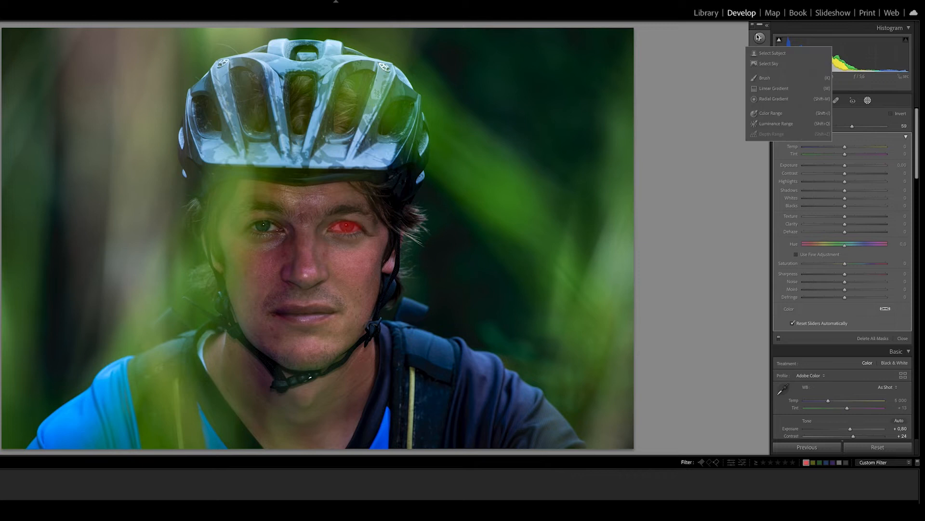
left_click(761, 98)
left_click_drag(250, 225, 266, 227)
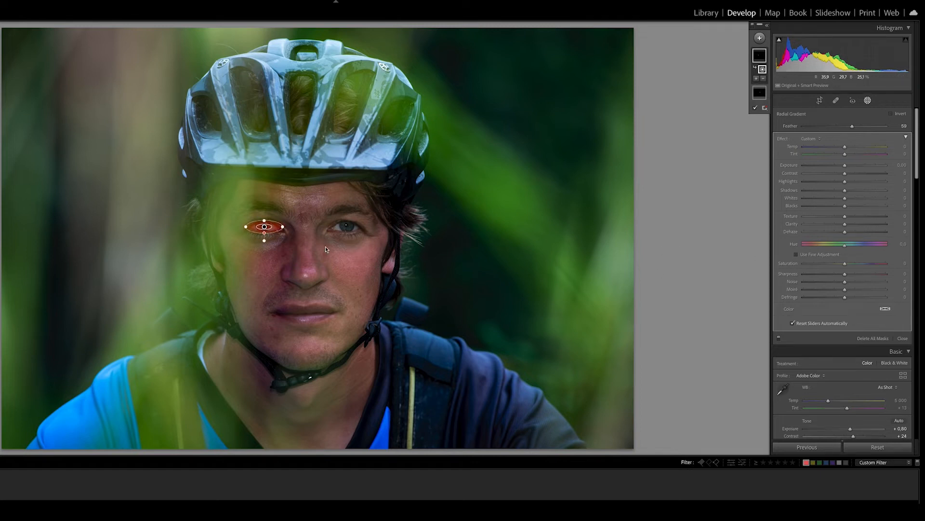
Set Dehaze to 3, Saturation to 2 and Sharpness to 23 on the mask over the eye in the photo's left half.
left_click_drag(845, 165, 847, 166)
double_click(846, 166)
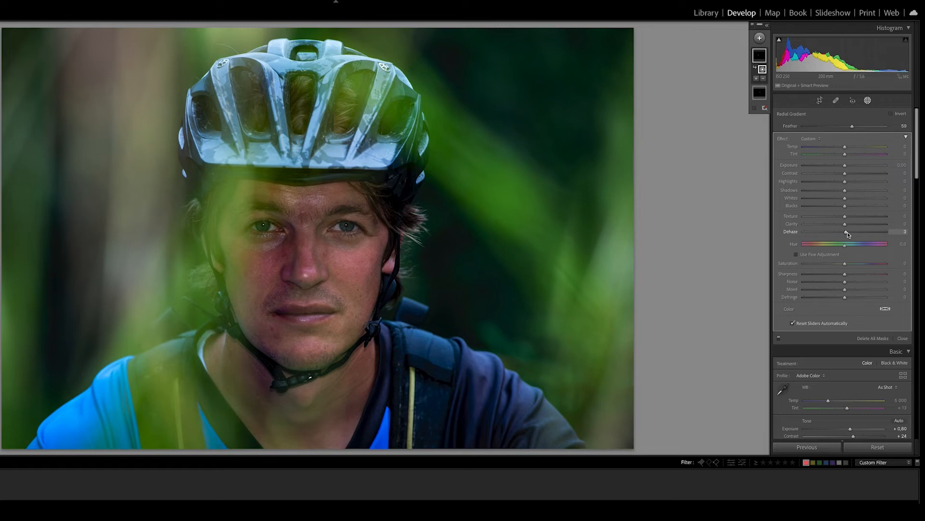
left_click_drag(847, 265, 848, 264)
left_click_drag(845, 274, 856, 275)
Raise Exposure and Dehaze slightly and set Sharpness to 16 on the mask over the other eye.
mouse_move(760, 56)
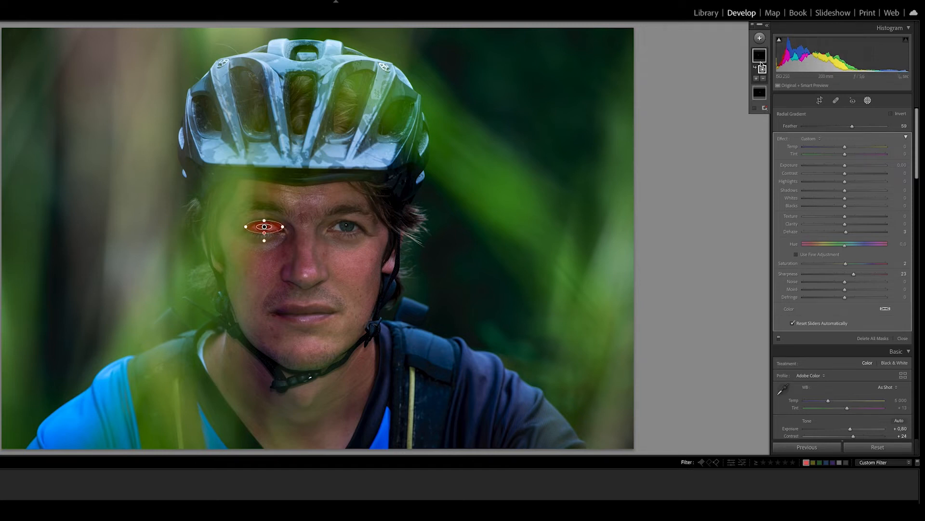
left_click(759, 88)
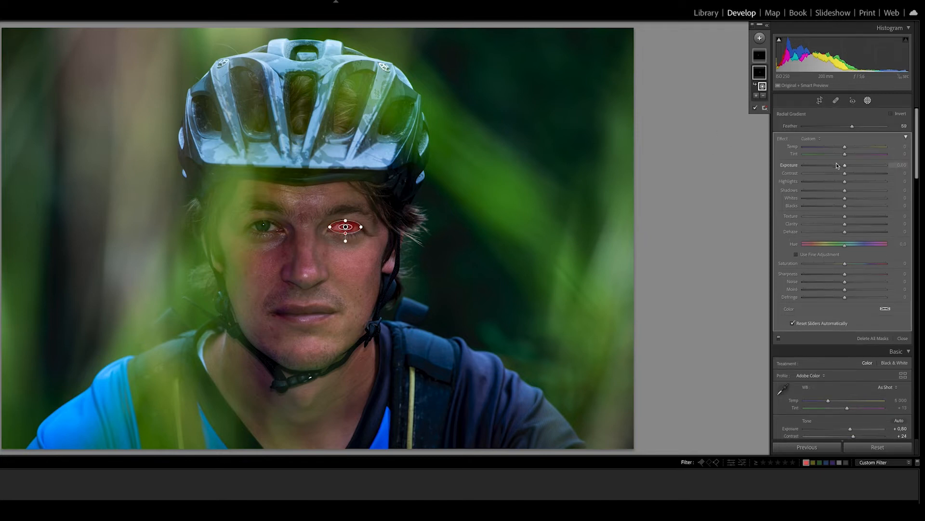
left_click_drag(846, 167, 847, 166)
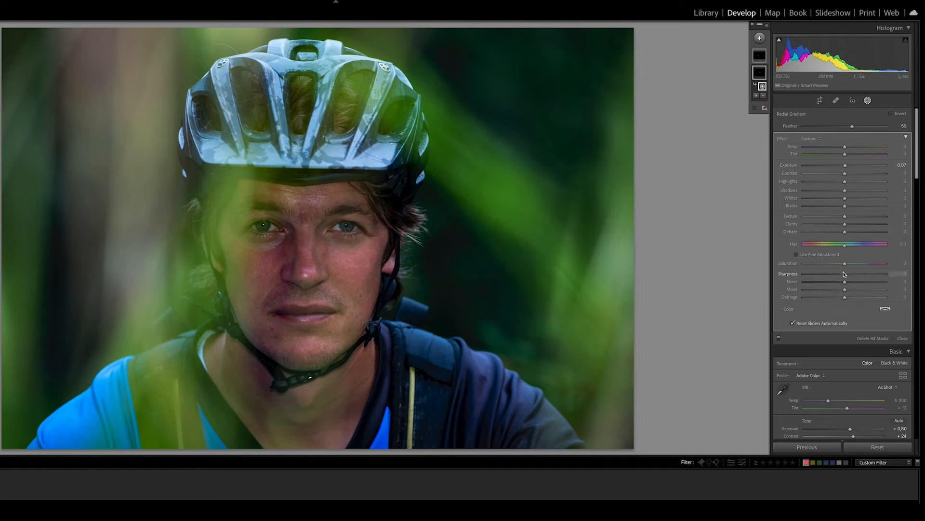
left_click_drag(845, 274, 851, 273)
left_click_drag(845, 231, 846, 232)
left_click_drag(846, 168, 847, 169)
Set the photo's overall color temperature to 5043 and its Saturation to +3.
scroll(872, 288, "down", 5)
scroll(843, 261, "down", 1)
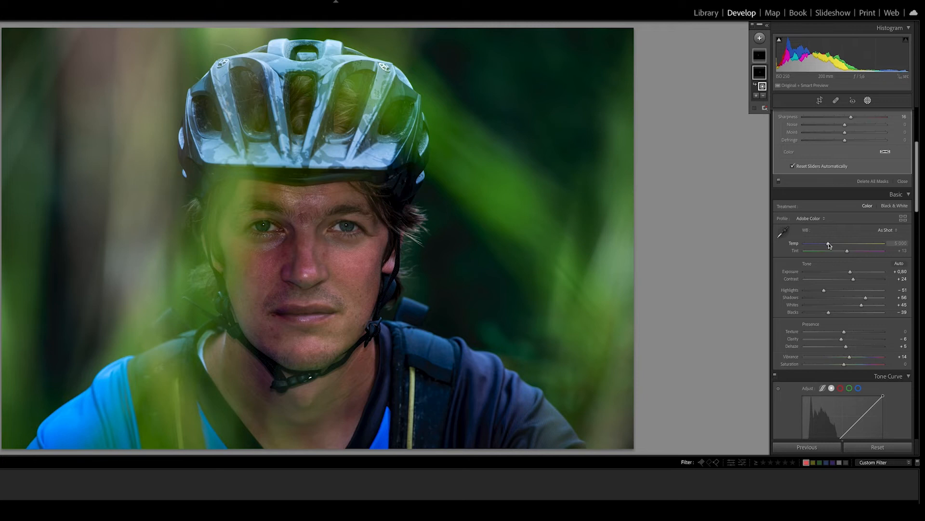
left_click_drag(828, 245, 830, 245)
scroll(850, 368, "down", 1)
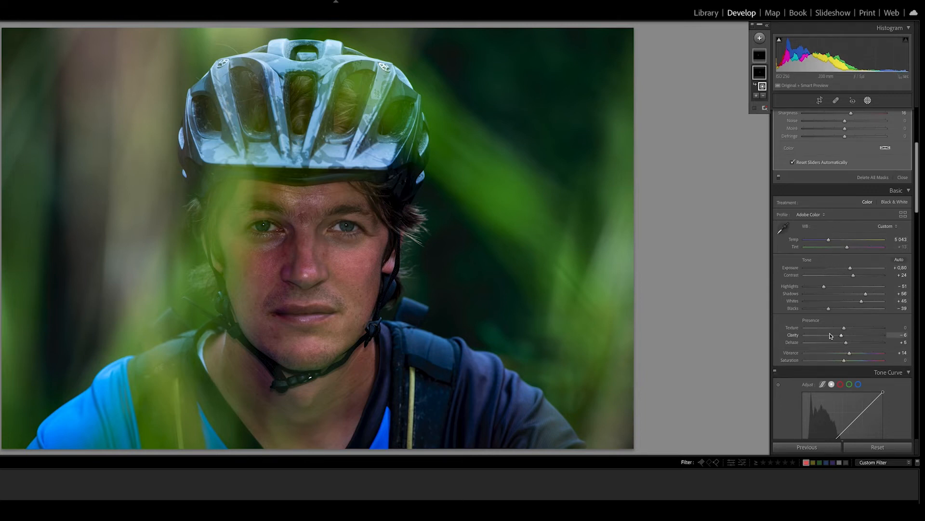
scroll(848, 328, "down", 5)
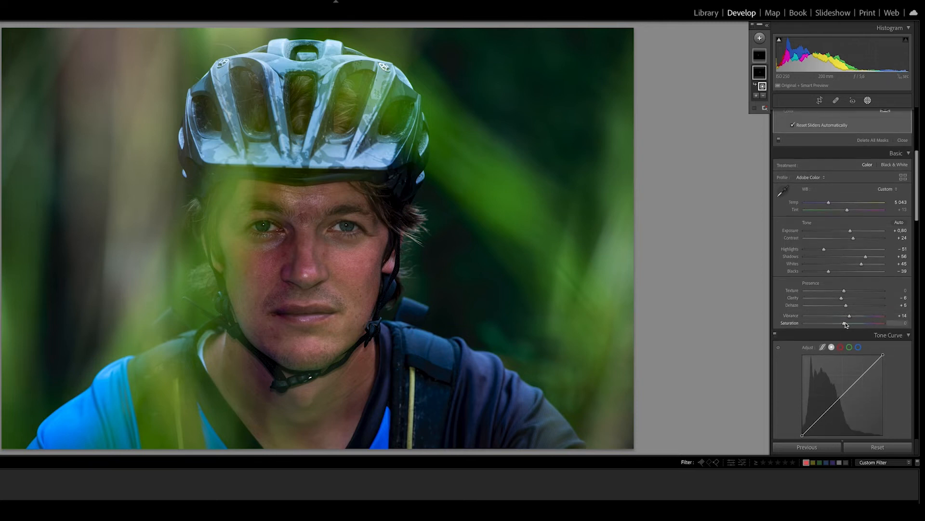
left_click_drag(846, 325, 847, 325)
Shape the tone curve with a shadow point at input 67, output 61 and a highlight point at input 196, output 195.
scroll(844, 338, "down", 3)
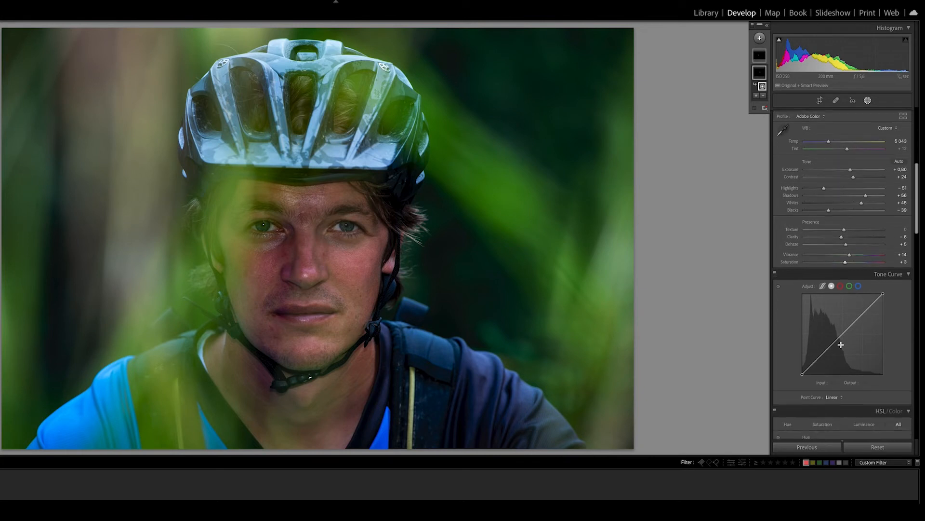
left_click_drag(823, 353, 823, 355)
left_click_drag(863, 312, 864, 314)
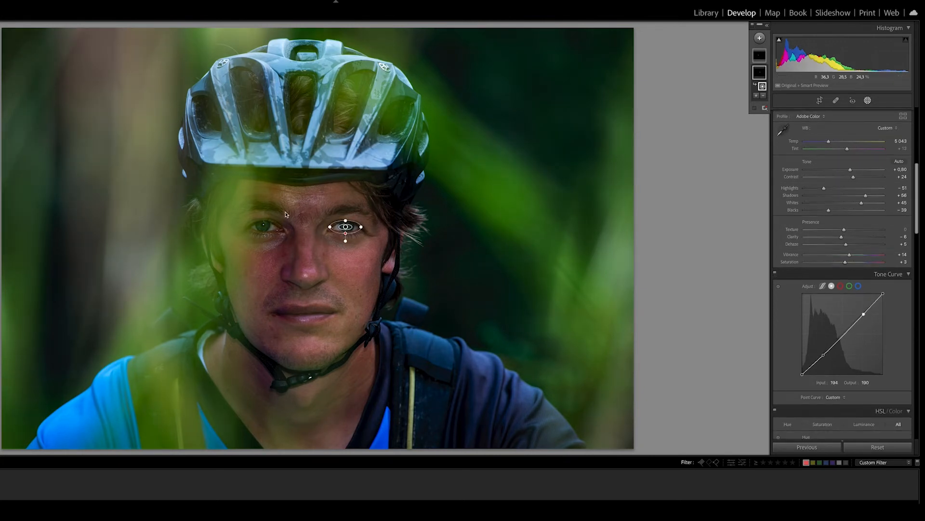
left_click(824, 356)
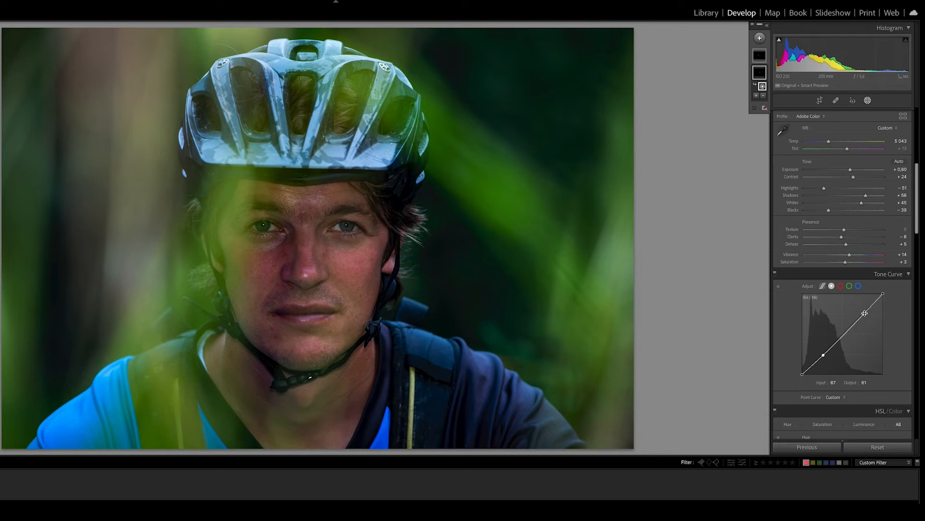
left_click_drag(865, 313, 865, 312)
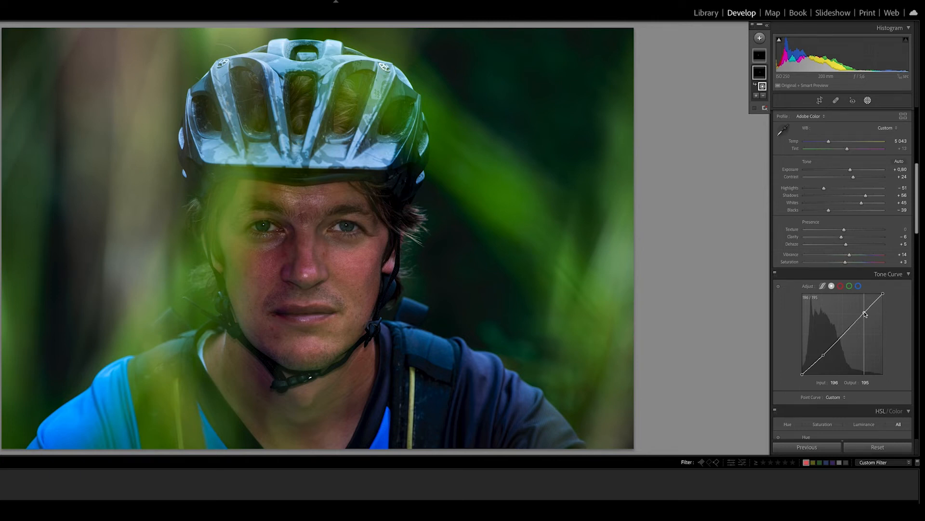
left_click_drag(864, 313, 864, 313)
Reduce the HSL saturation of Red to −27, Purple to −17 and Magenta to −26, sampling the reds from the face.
scroll(807, 398, "down", 5)
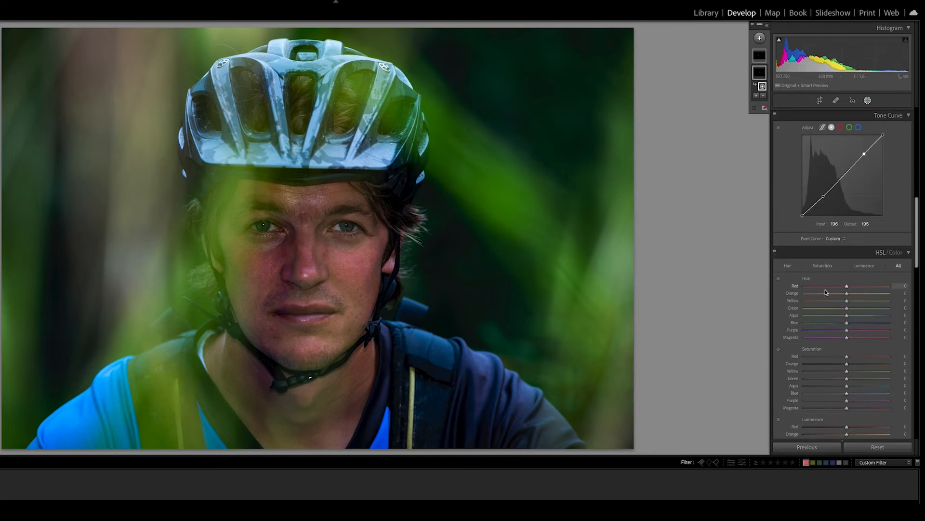
scroll(800, 329, "down", 2)
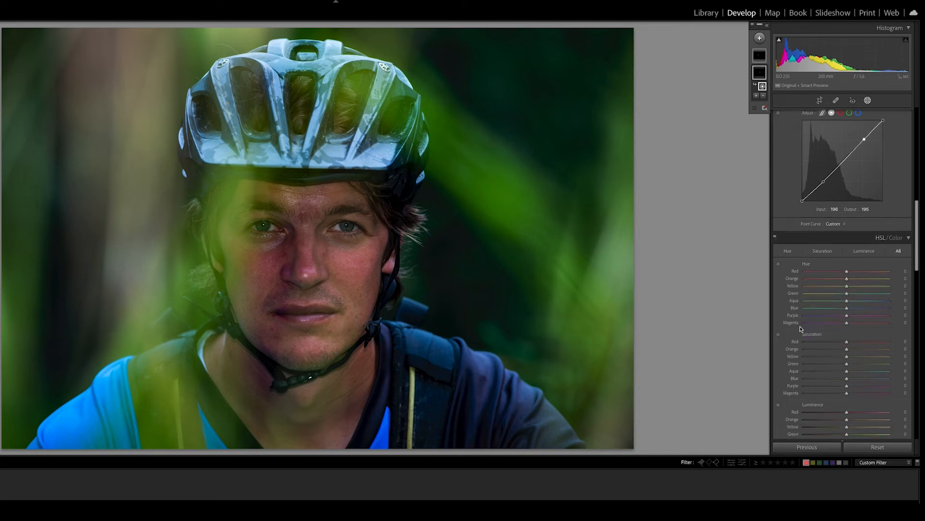
left_click(777, 316)
scroll(777, 316, "down", 7)
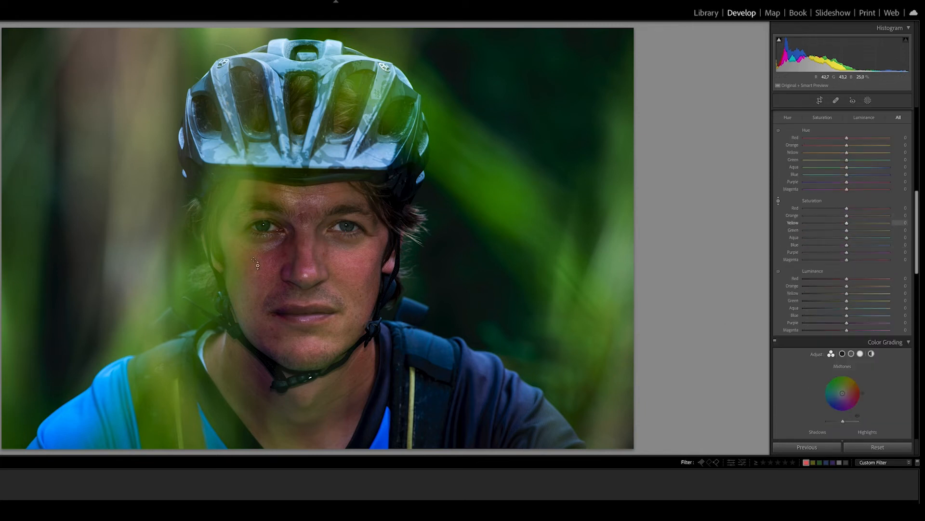
left_click_drag(288, 260, 288, 269)
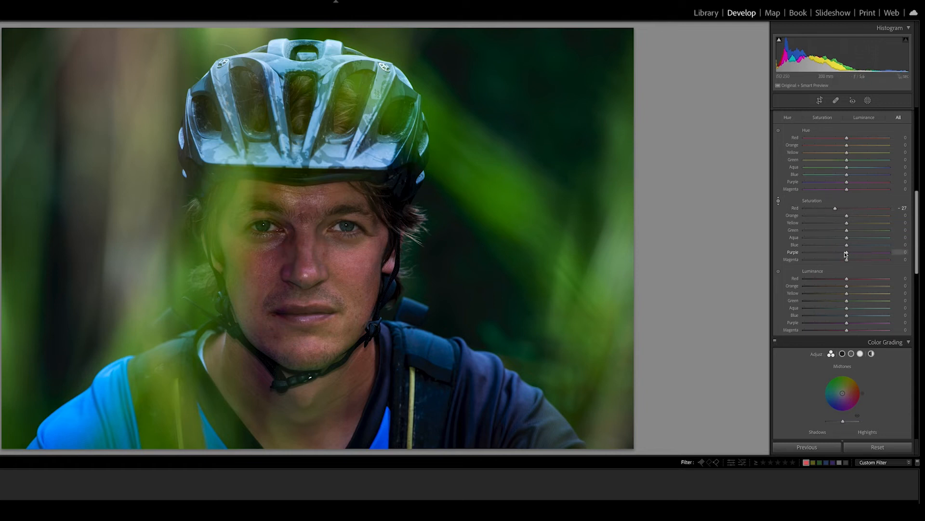
mouse_move(846, 252)
left_mouse_down()
mouse_move(828, 260)
mouse_move(841, 252)
left_mouse_up()
Set HSL Hue to Red +8, Orange −7, Yellow −48, Yellow Saturation to +14, and Luminance to Red +7, Orange +21, Yellow −6.
left_click_drag(847, 139, 828, 155)
mouse_move(850, 223)
left_mouse_down()
mouse_move(863, 224)
mouse_move(853, 224)
left_mouse_up()
mouse_move(848, 281)
left_mouse_down()
mouse_move(839, 295)
mouse_move(856, 287)
left_mouse_up()
left_click_drag(857, 287, 856, 287)
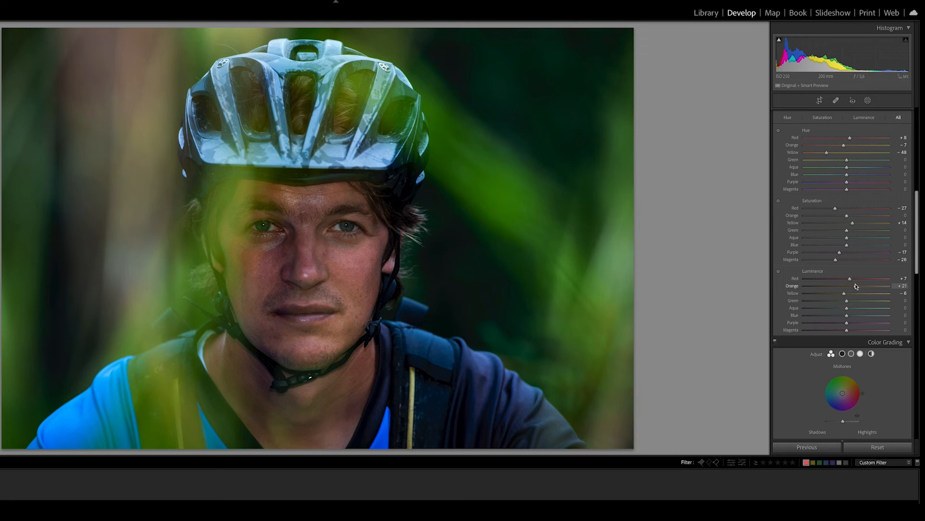
Raise the photo's overall Shadows to +62.
scroll(883, 163, "up", 5)
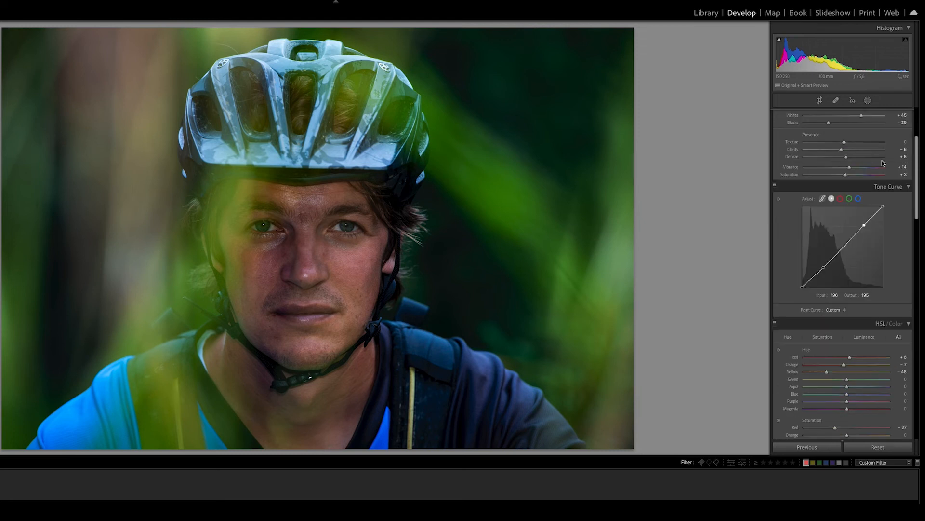
scroll(883, 163, "up", 2)
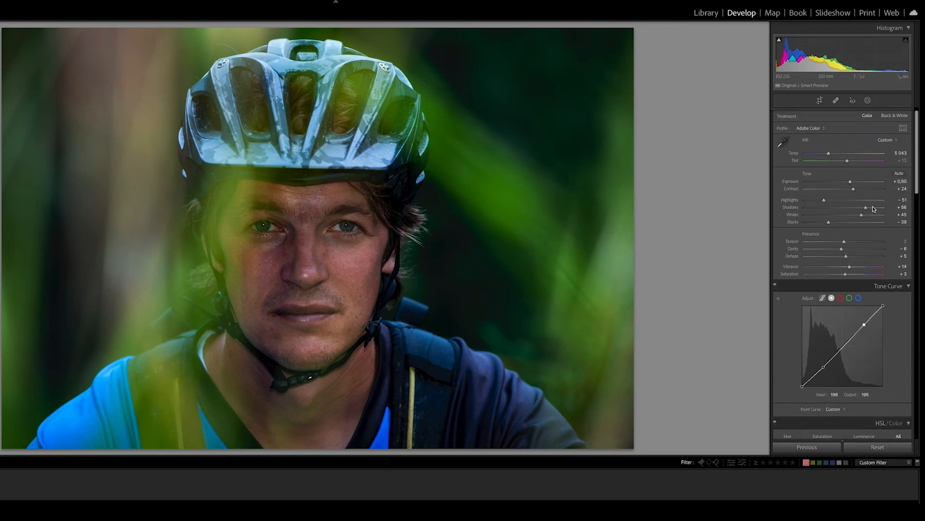
left_click_drag(866, 209, 870, 209)
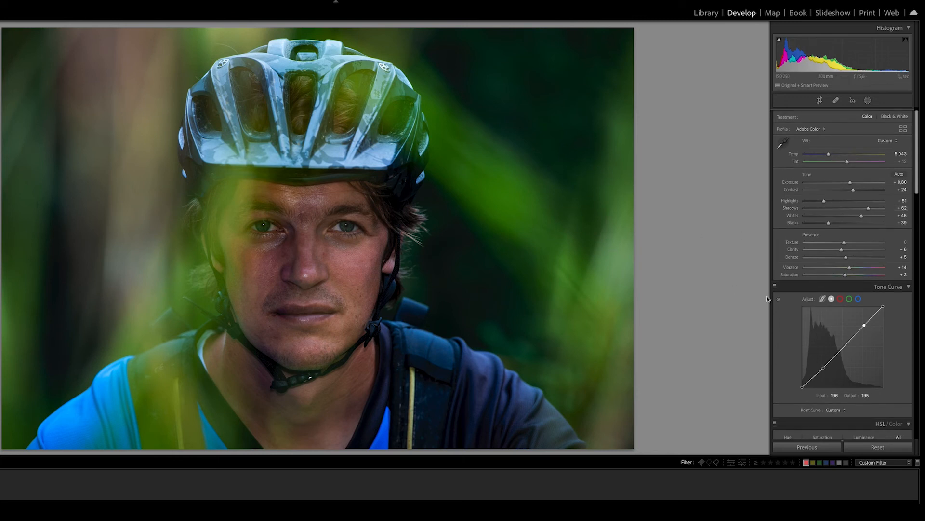
Grade the midtones with a subtle warm orange tint and slightly raise their luminance.
scroll(872, 305, "down", 10)
scroll(871, 305, "down", 2)
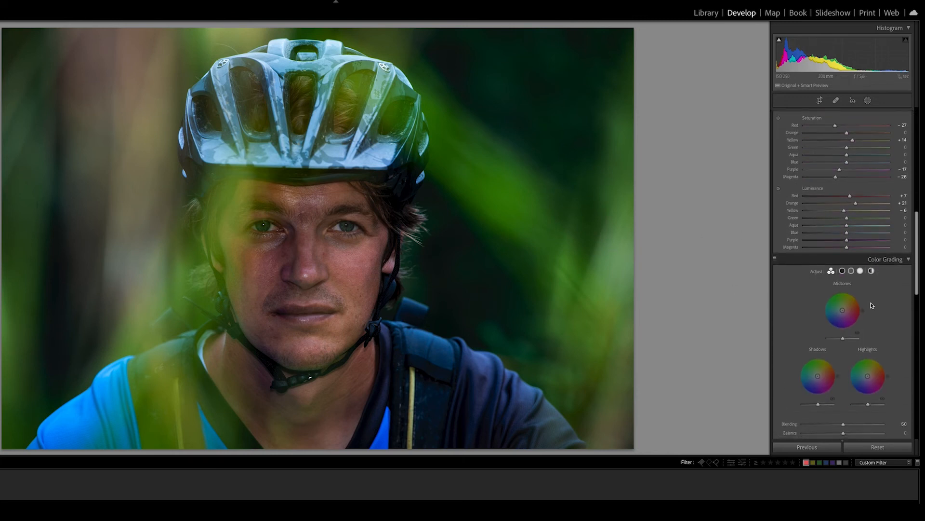
left_click_drag(844, 310, 846, 339)
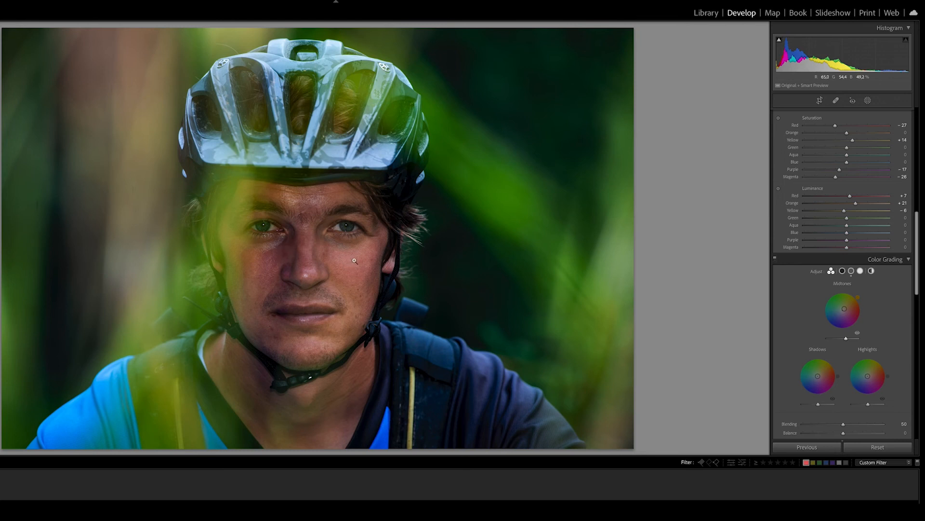
Set the sharpening Masking to 61 and the sharpening Amount to 47.
scroll(848, 329, "down", 3)
scroll(848, 328, "down", 3)
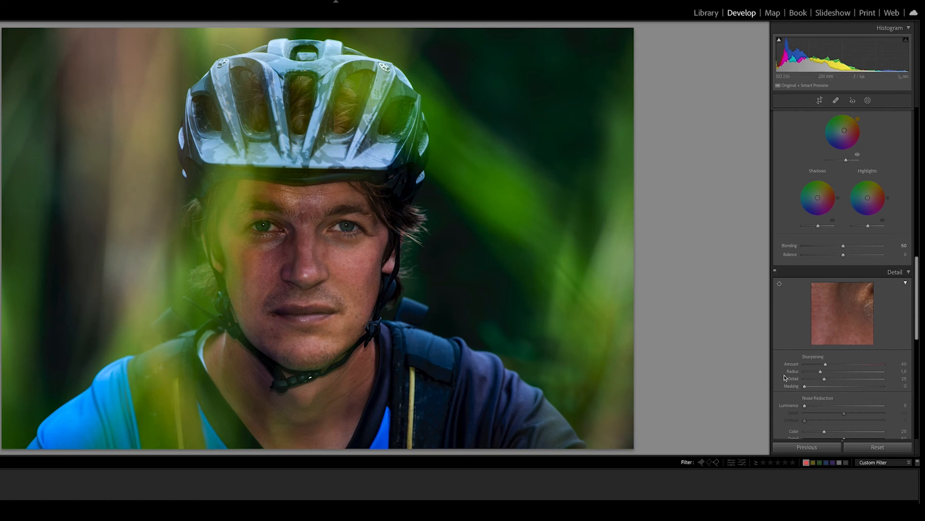
key("alt")
key("alt")
left_click_drag(807, 387, 855, 380)
left_click_drag(825, 364, 828, 364)
Enable lens profile corrections and chromatic aberration removal, and compare the photo with its unedited version.
scroll(856, 358, "down", 2)
scroll(856, 358, "down", 5)
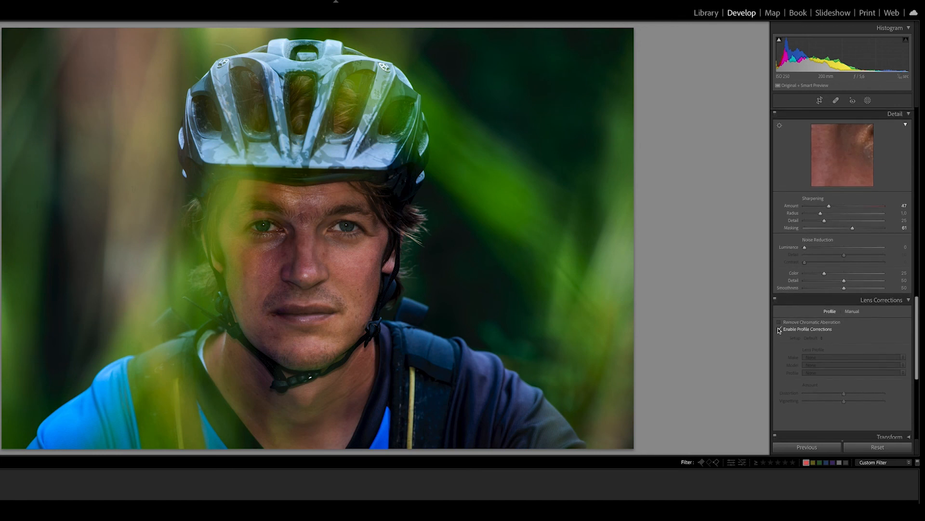
left_click(779, 330)
left_click(780, 322)
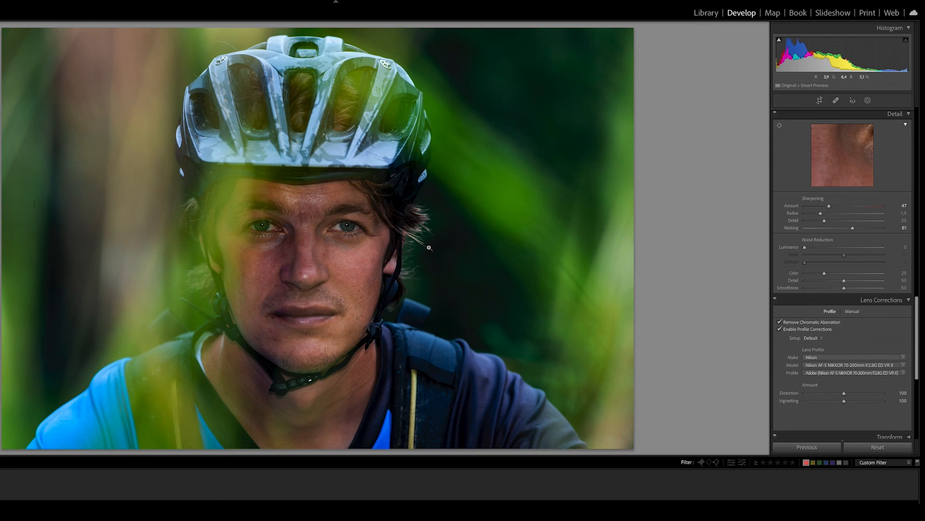
key("alt+backslash")
key("alt+backslash")
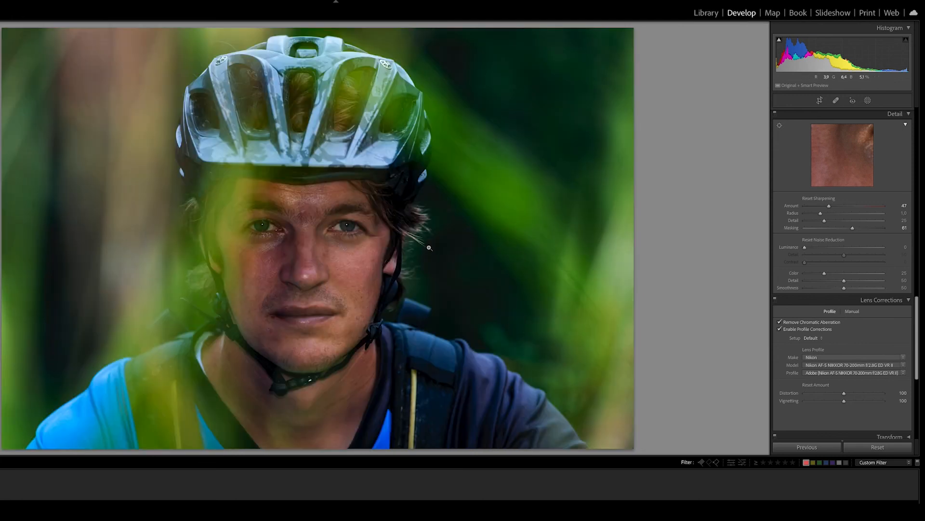